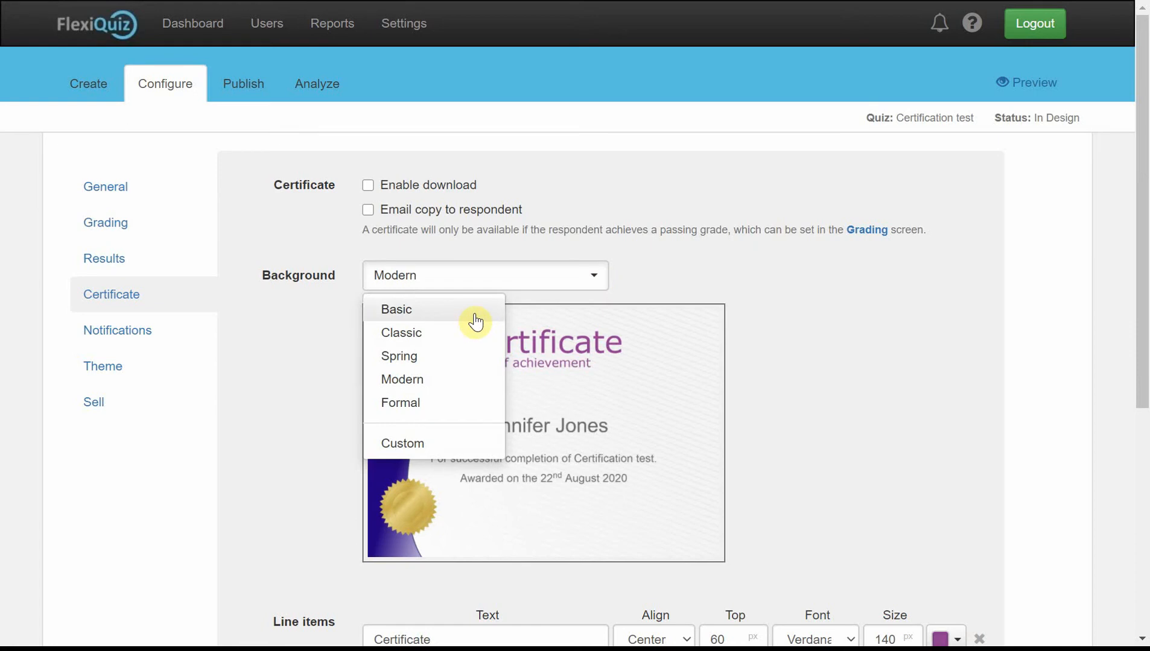
Choose the Custom certificate background and upload the "Certificate of Recognition" image from the Certificates folder.
click(452, 446)
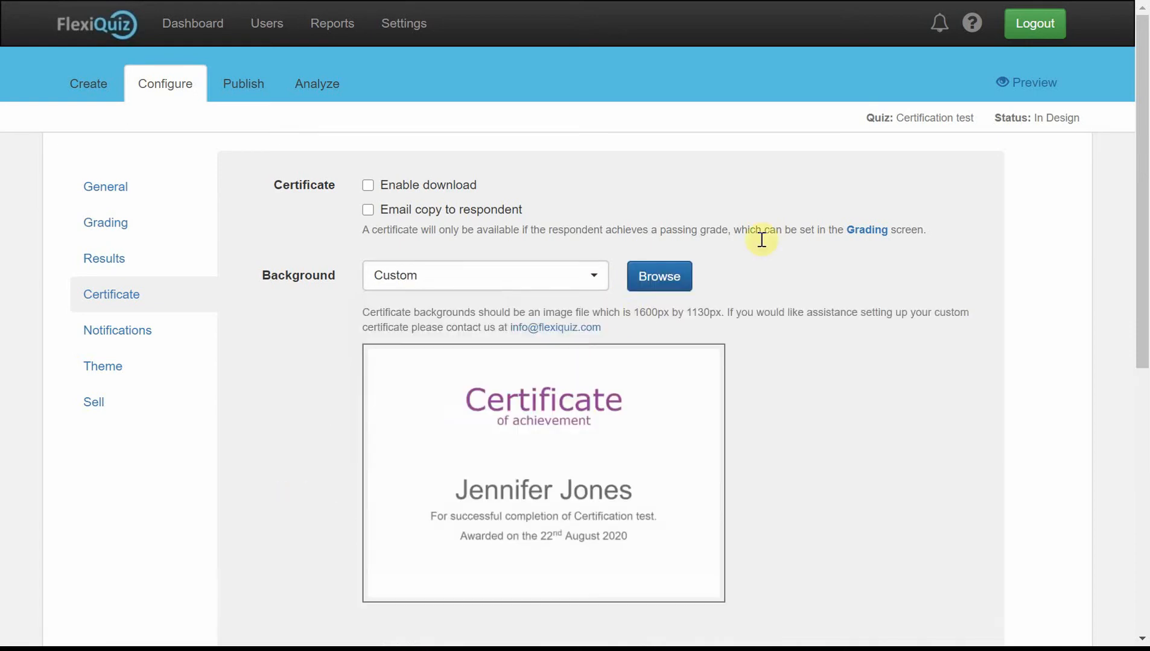
click(675, 280)
click(252, 171)
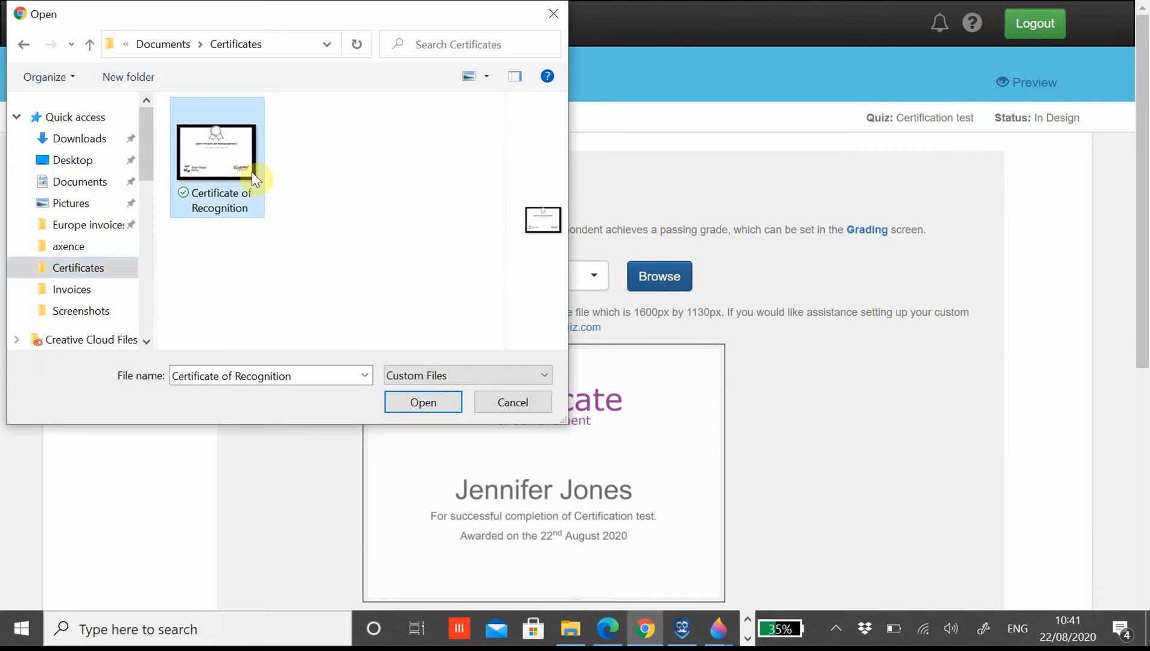
click(412, 402)
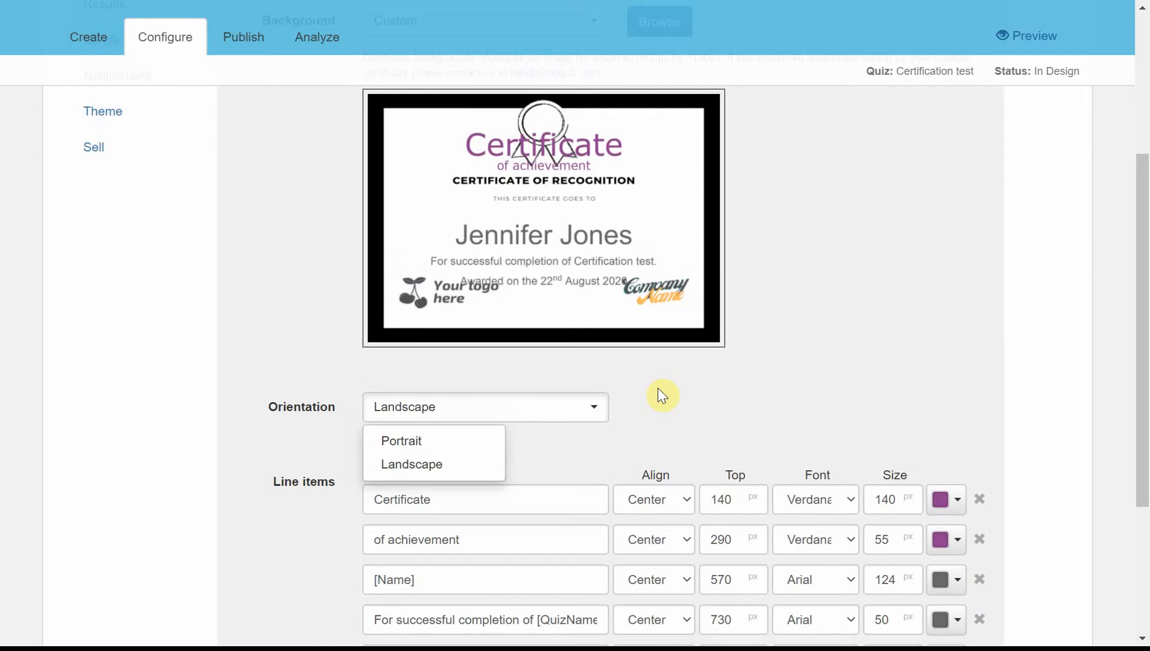
scroll(872, 255, up, 1)
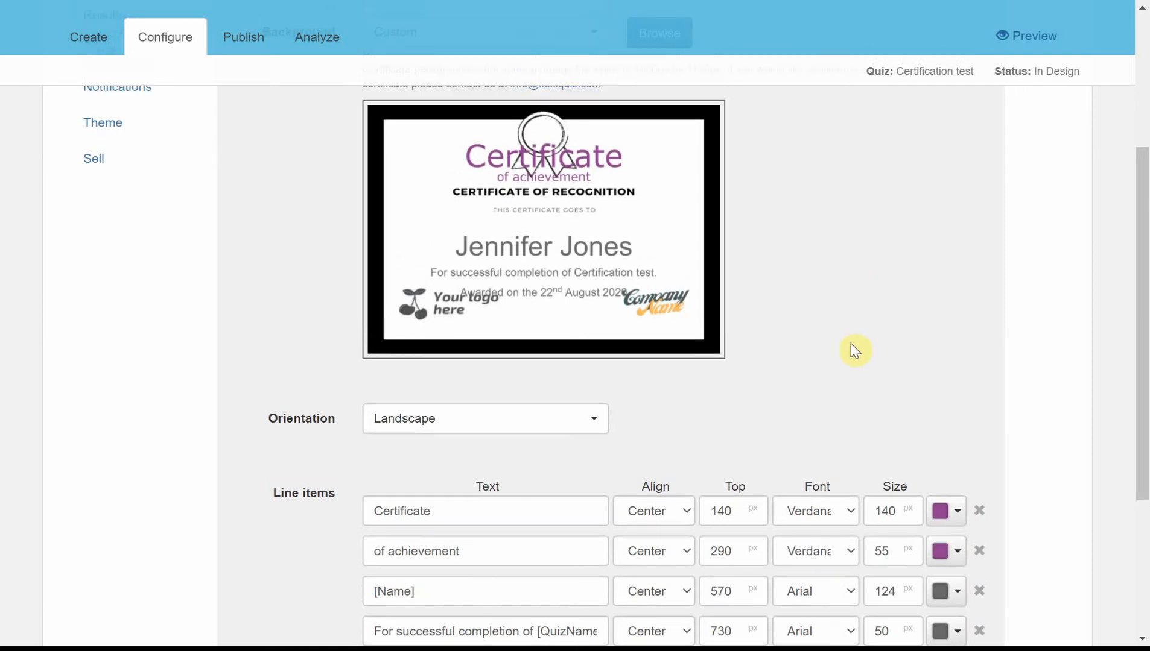
scroll(855, 350, down, 2)
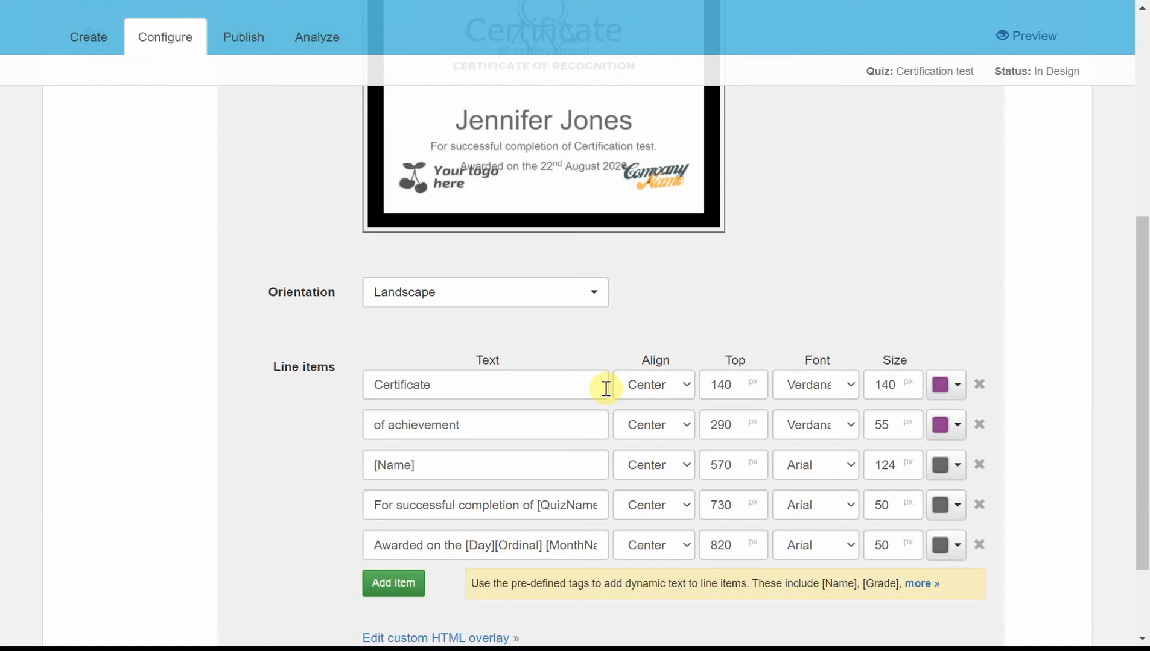
click(544, 464)
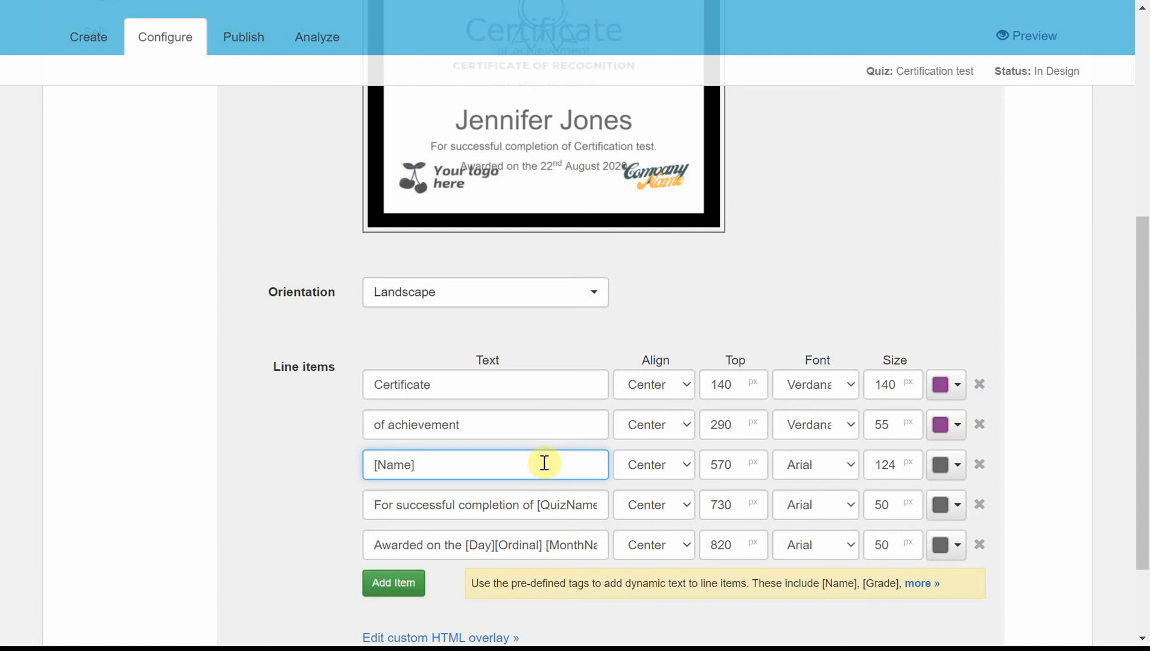
click(972, 233)
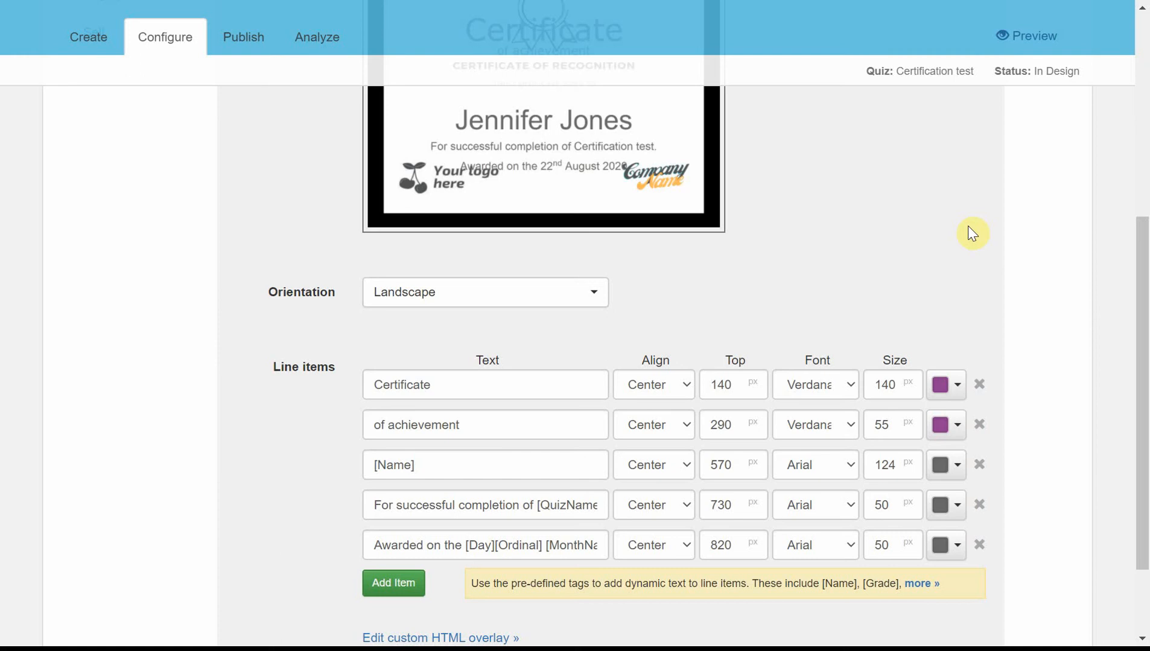
Enable quiz link distribution with registration in the quiz's publish settings and open its registration fields for customising.
scroll(971, 233, up, 6)
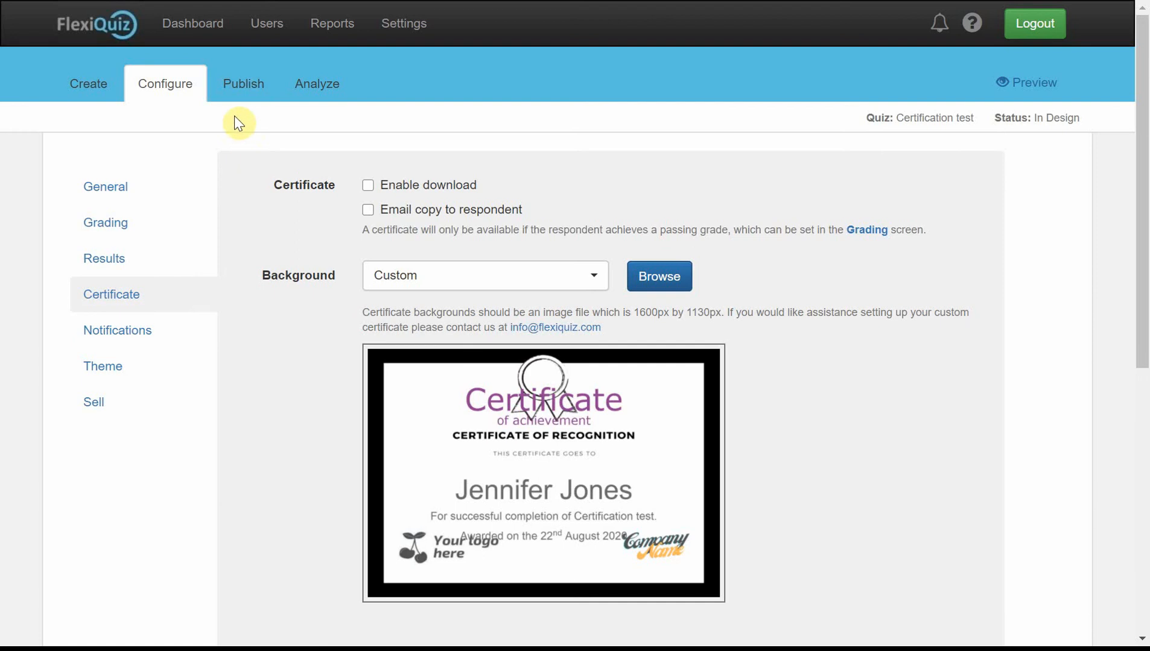
click(251, 88)
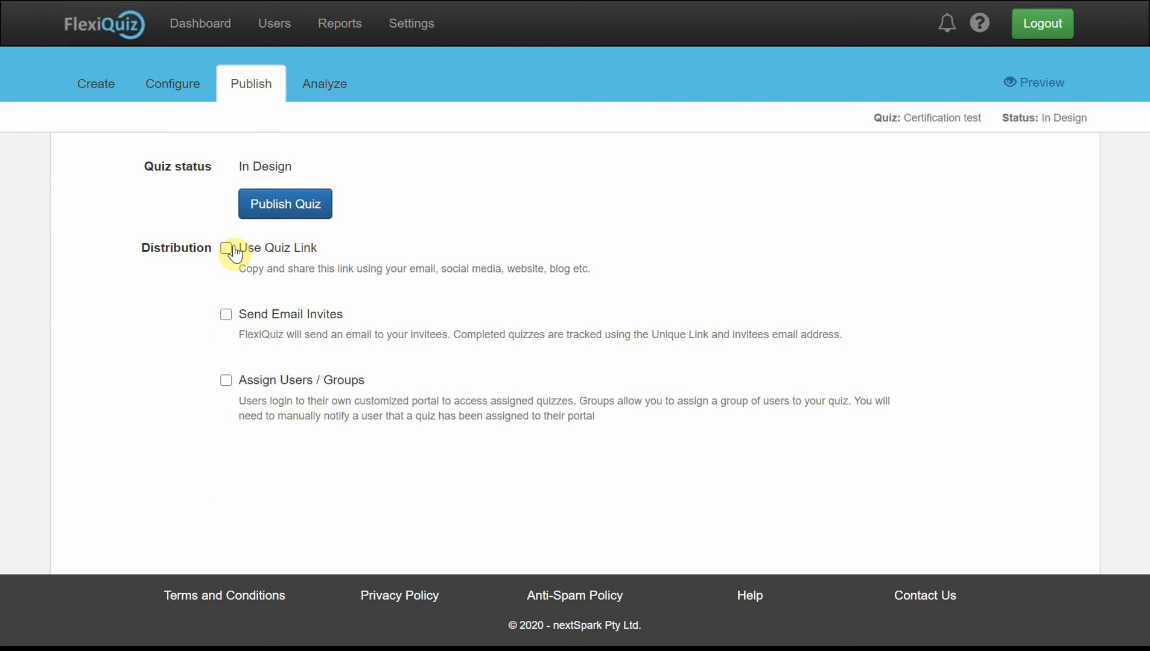
click(227, 249)
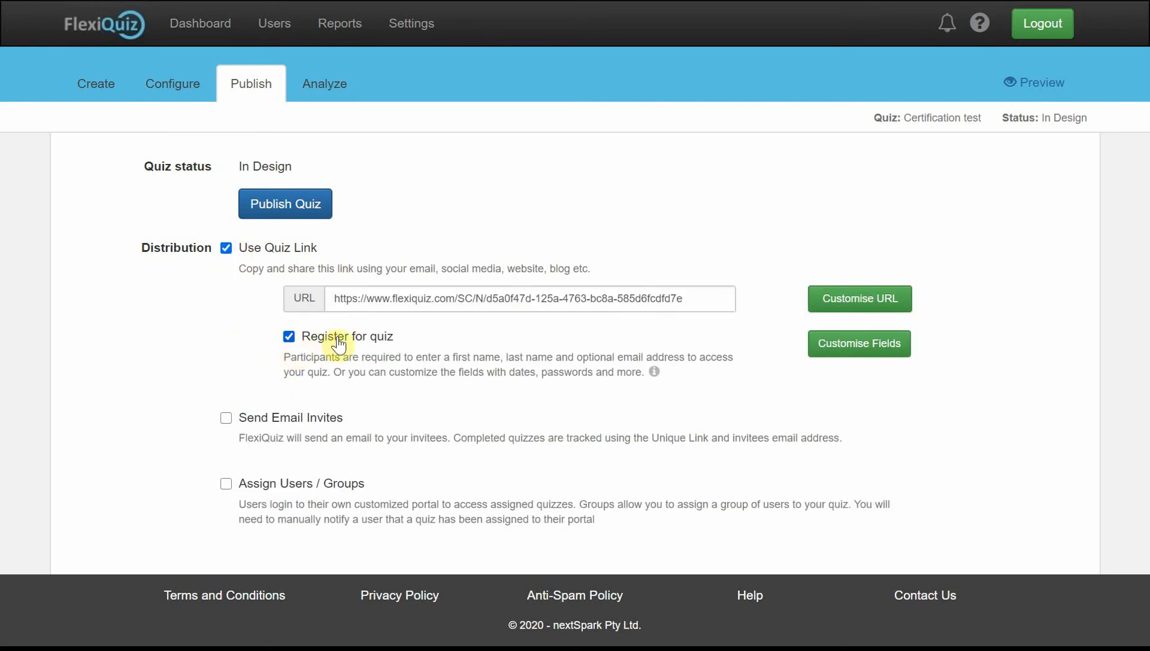
click(867, 354)
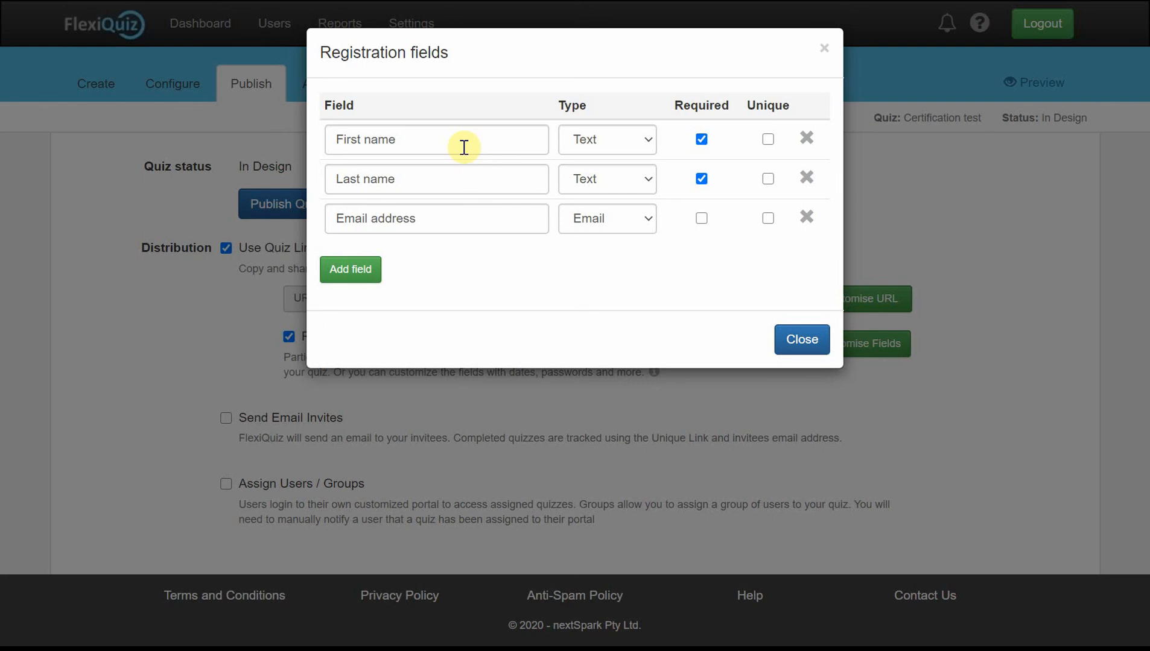
Rename the "First name" registration field to "Known name".
click(408, 142)
key(BackSpace)
key(BackSpace)
key(BackSpace)
key(BackSpace)
key(BackSpace)
key(BackSpace)
key(BackSpace)
key(BackSpace)
key(BackSpace)
key(BackSpace)
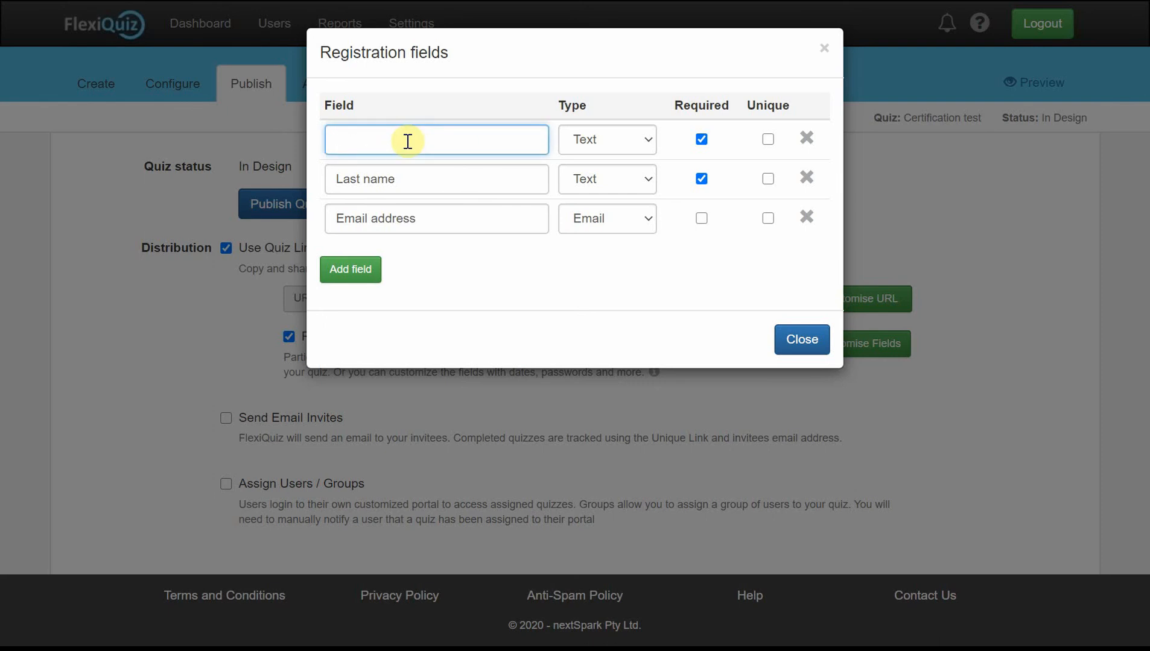
text(Known name)
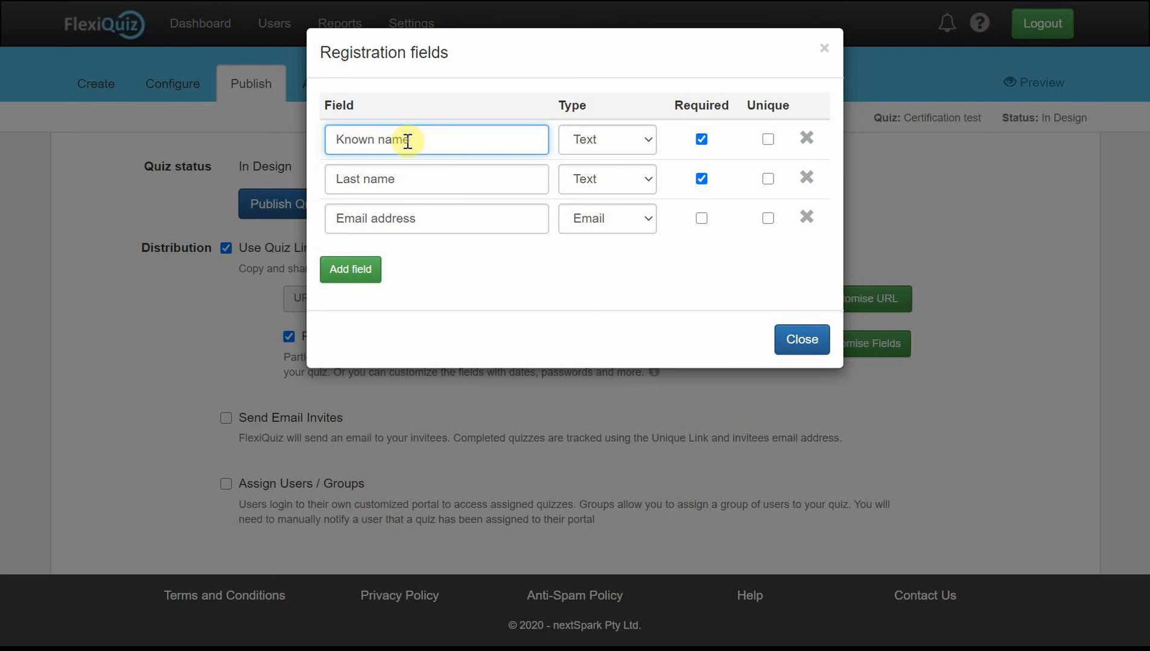
Rename the "Last name" registration field to "Surname" and close the registration fields.
click(426, 176)
key(BackSpace)
key(BackSpace)
key(BackSpace)
key(BackSpace)
key(BackSpace)
key(BackSpace)
key(BackSpace)
key(BackSpace)
key(BackSpace)
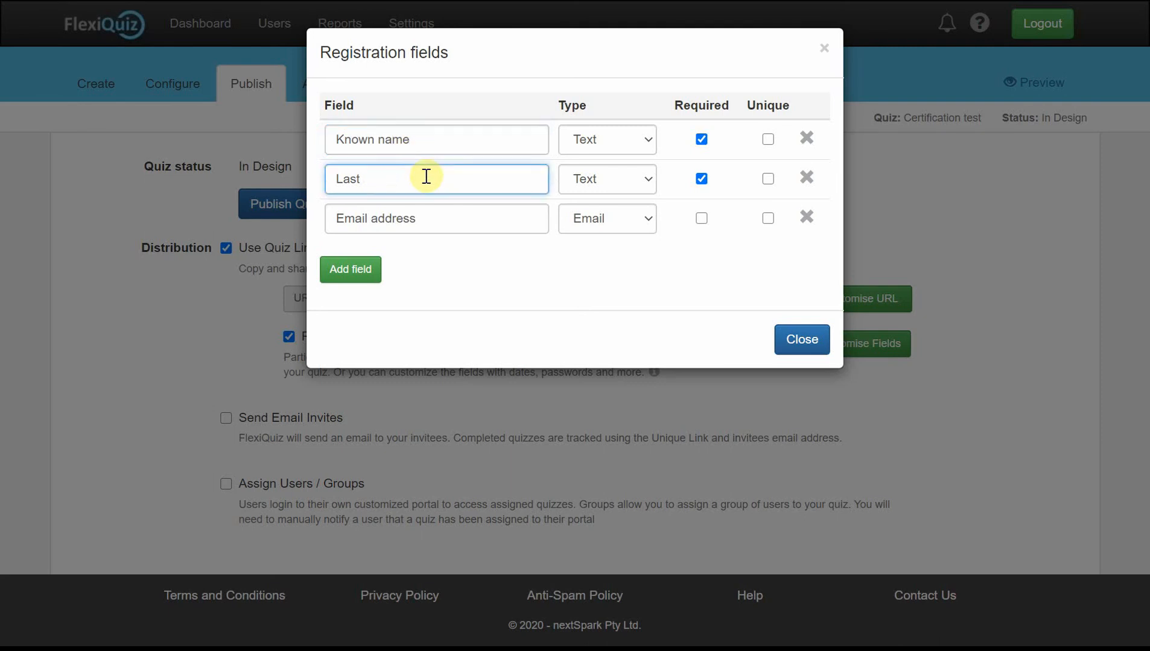
text(Surname)
click(786, 356)
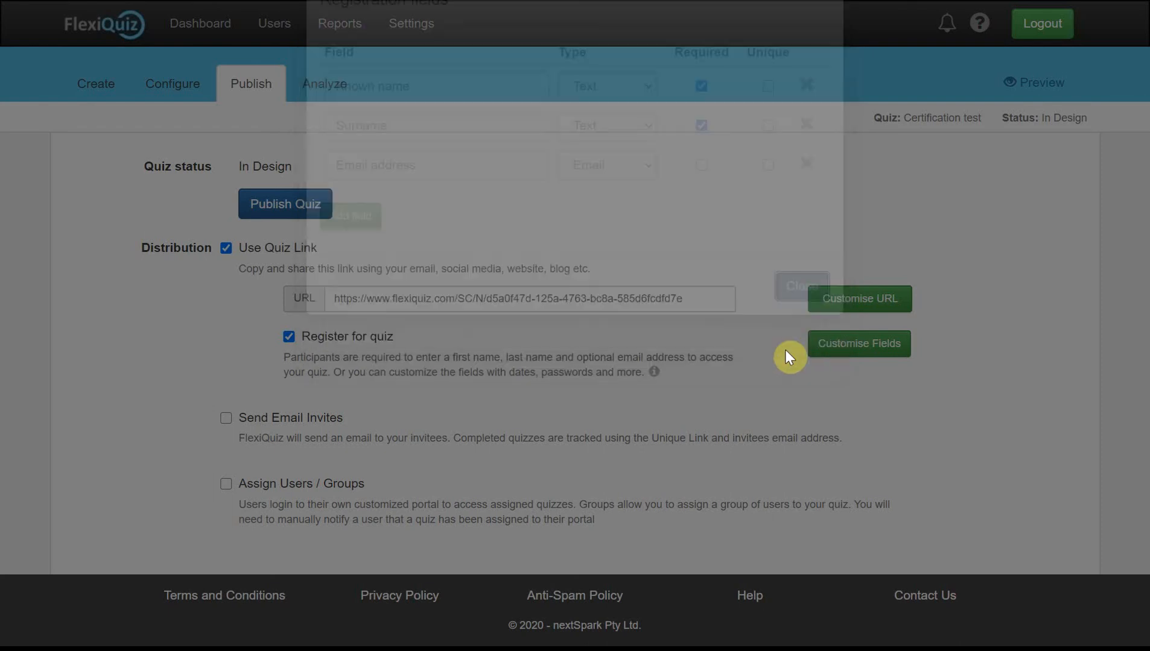
Replace the [Name] line item in the certificate settings with "{known name} {surname}".
click(191, 97)
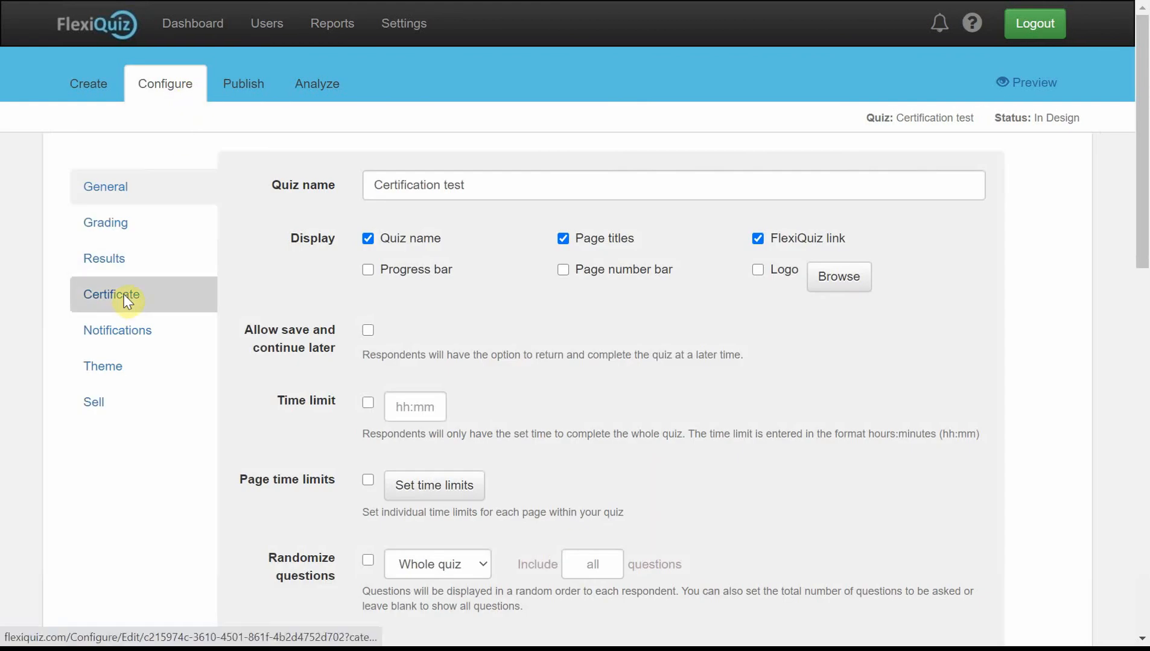
click(124, 298)
scroll(317, 382, down, 6)
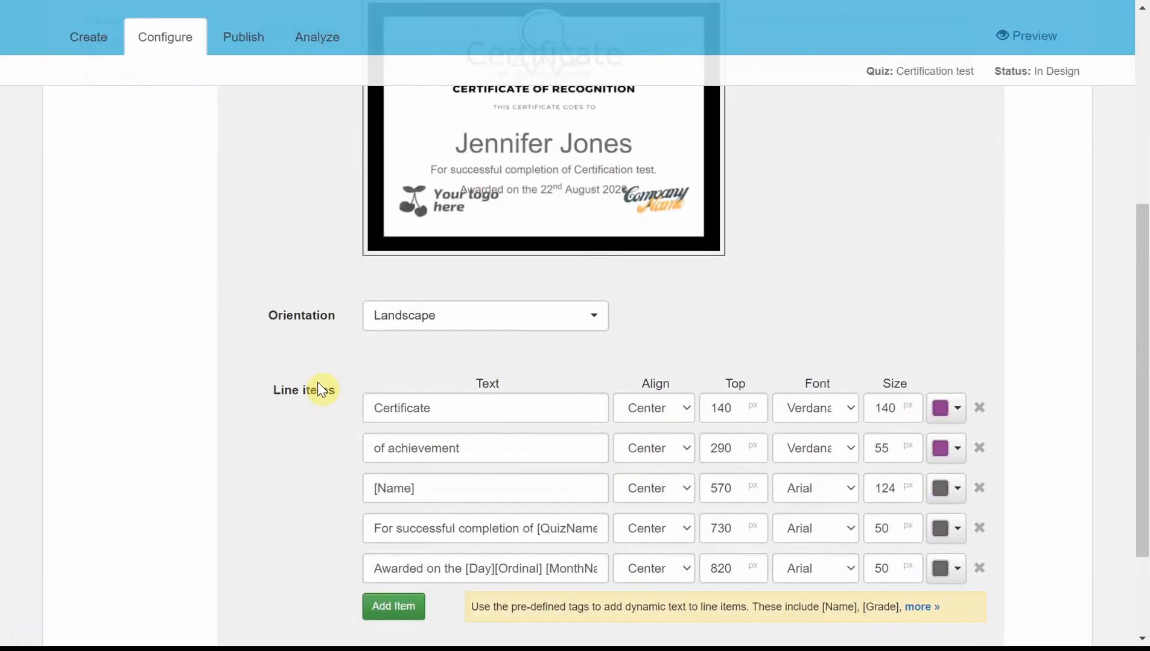
click(461, 495)
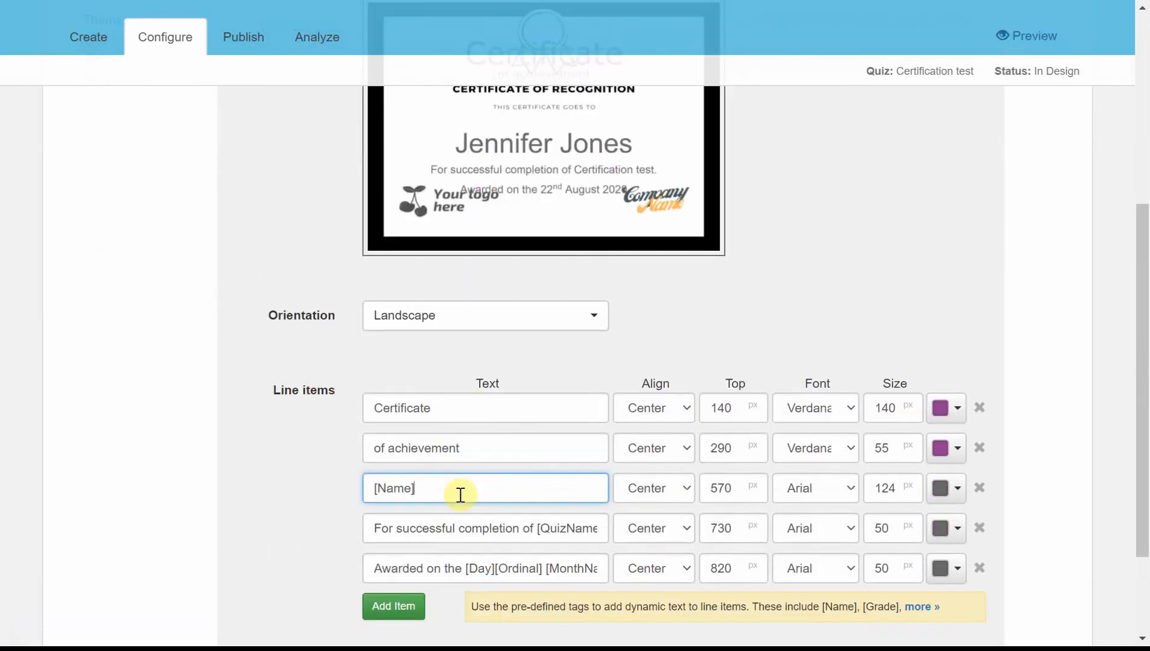
key(BackSpace)
key(BackSpace)
key(BackSpace)
key(BackSpace)
key(BackSpace)
key(BackSpace)
text({known name} {surname})
Reword the line items: clear "Certificate" and "of achievement", reduce the completion line to "[QuizName]." and start the date line with "Awarded on:".
click(511, 414)
key(BackSpace)
key(BackSpace)
key(BackSpace)
key(BackSpace)
key(BackSpace)
key(BackSpace)
key(BackSpace)
key(BackSpace)
key(BackSpace)
key(BackSpace)
key(BackSpace)
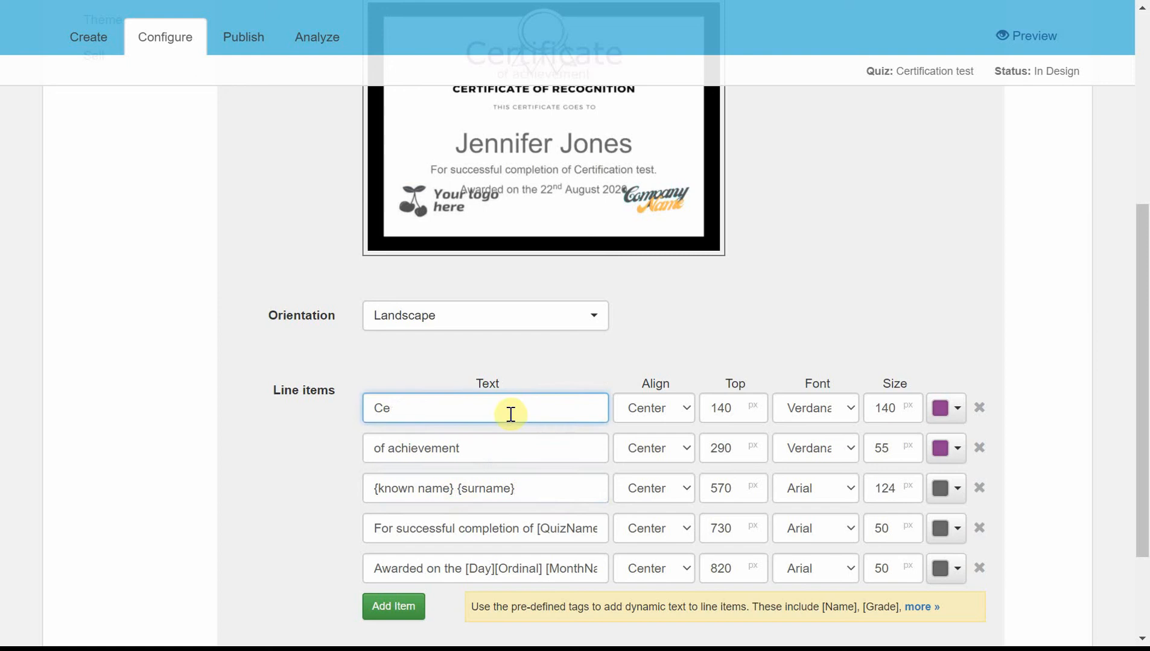
click(497, 446)
key(BackSpace)
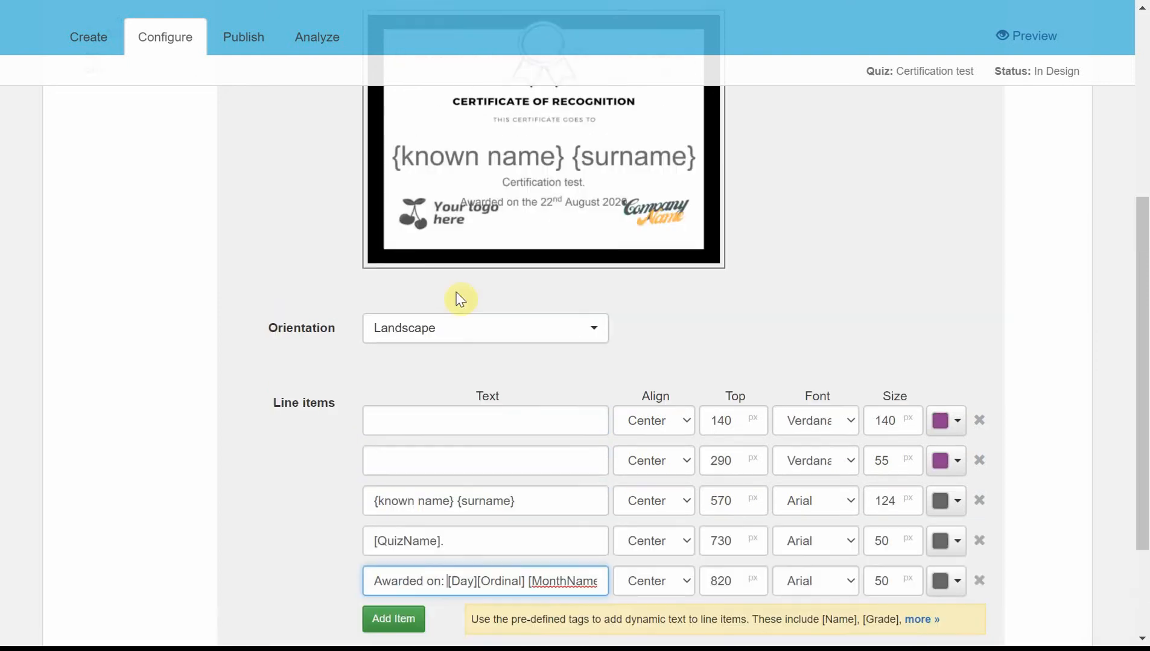
Add a new line item and delete the two emptied heading line items.
scroll(459, 298, down, 3)
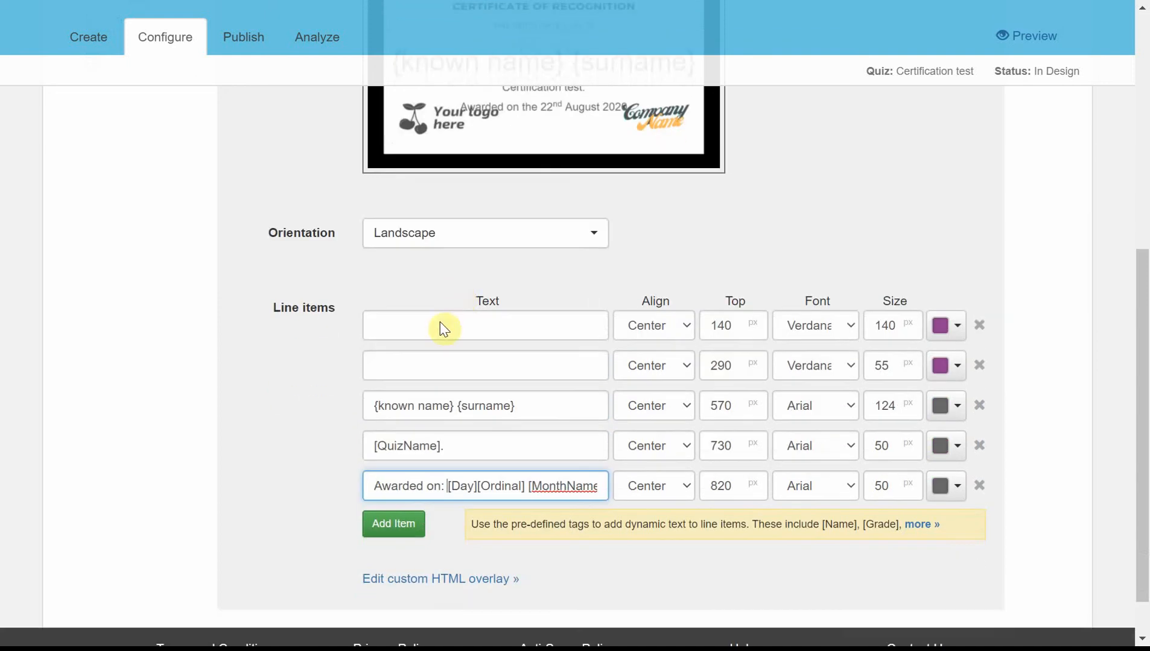
click(380, 534)
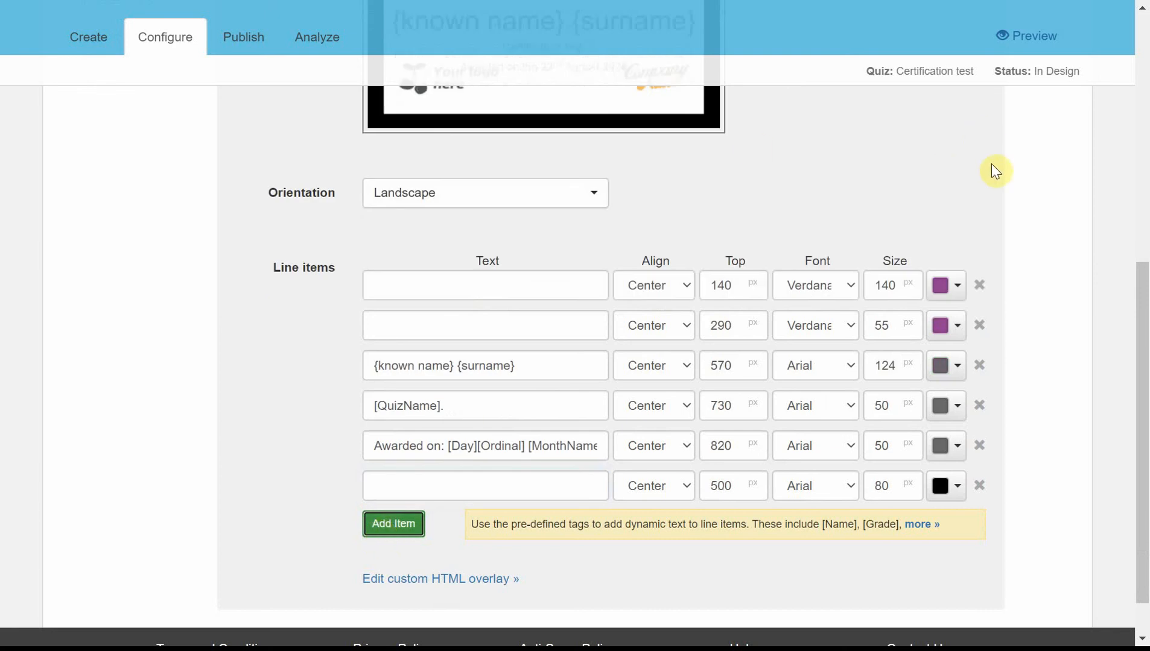
click(980, 288)
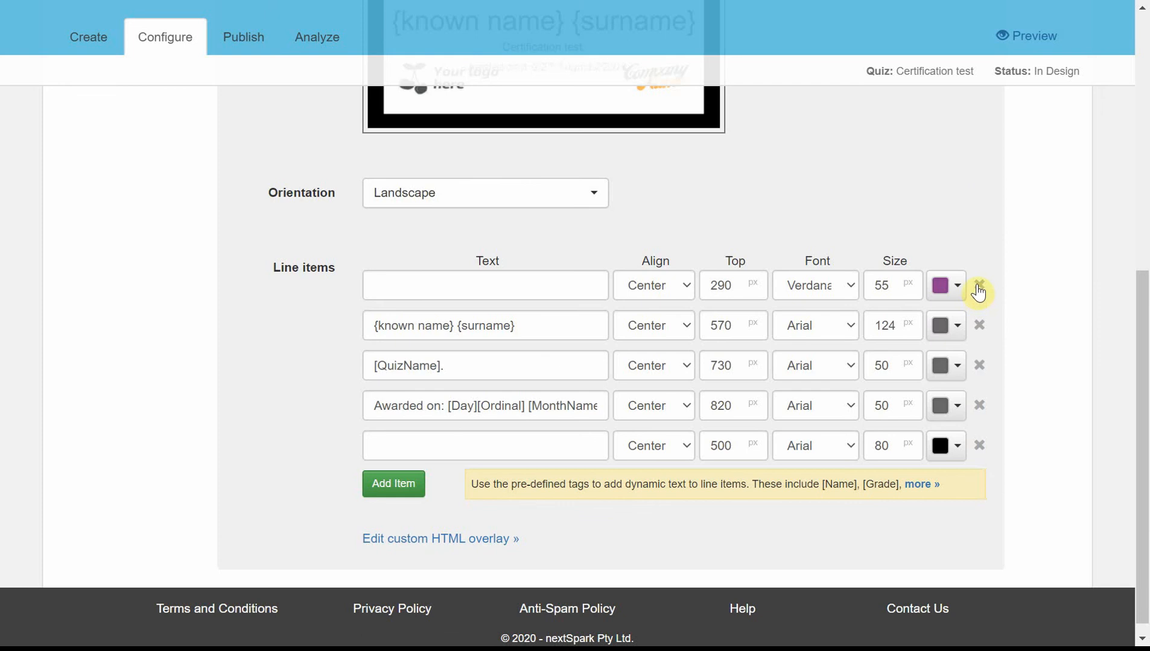
click(978, 291)
scroll(741, 545, up, 1)
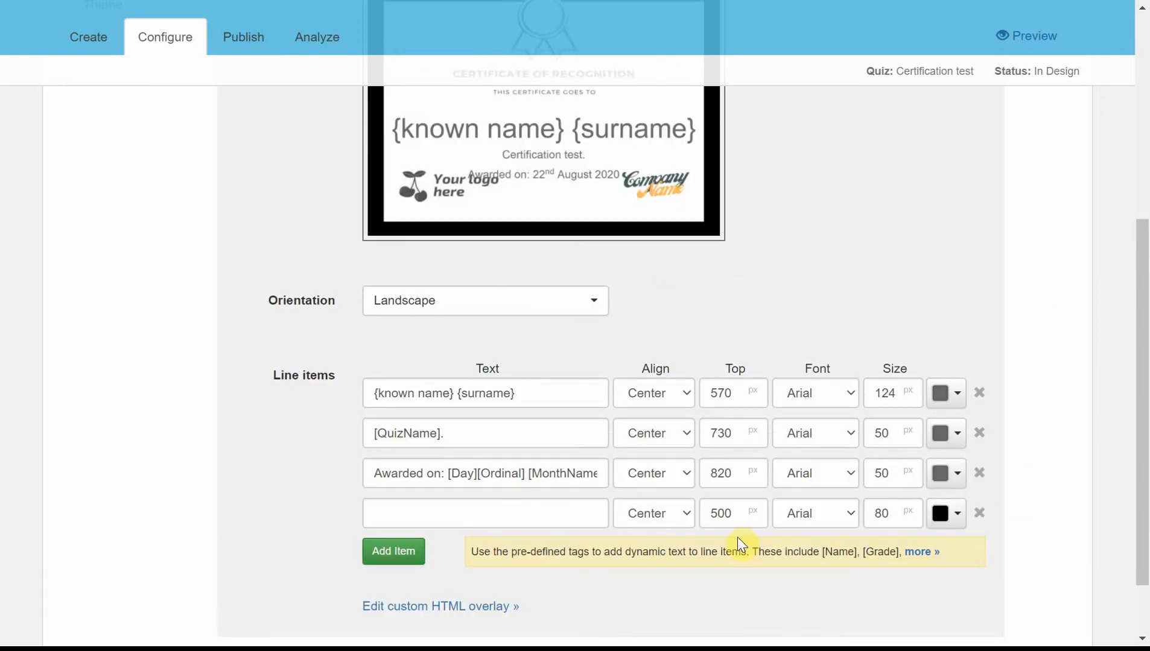
Colour the name, quiz name and date line items red and delete the remaining blank line item.
click(955, 393)
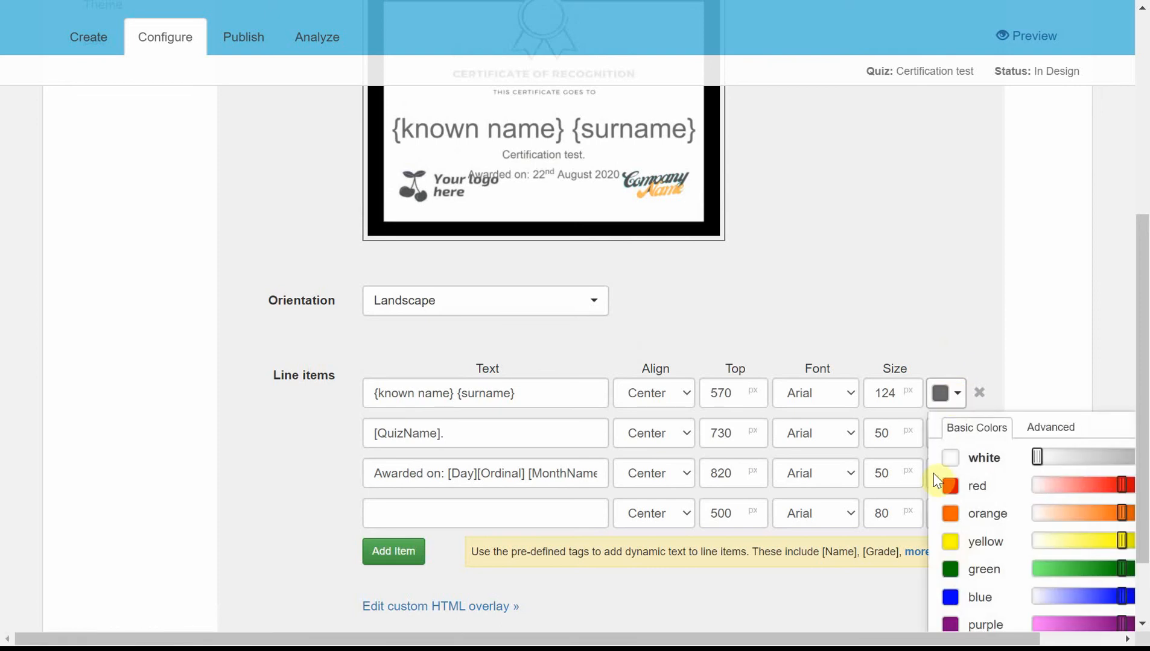
click(950, 487)
click(950, 429)
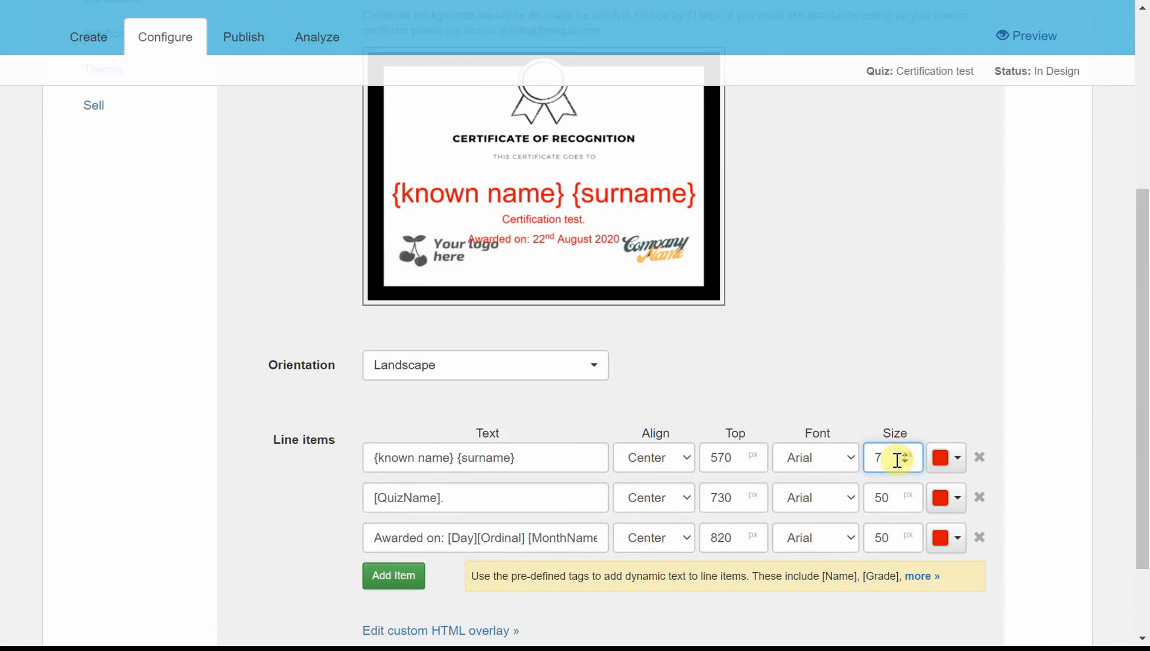
Set the name line's size to 70 px and check its available font and alignment options.
text(0)
click(603, 266)
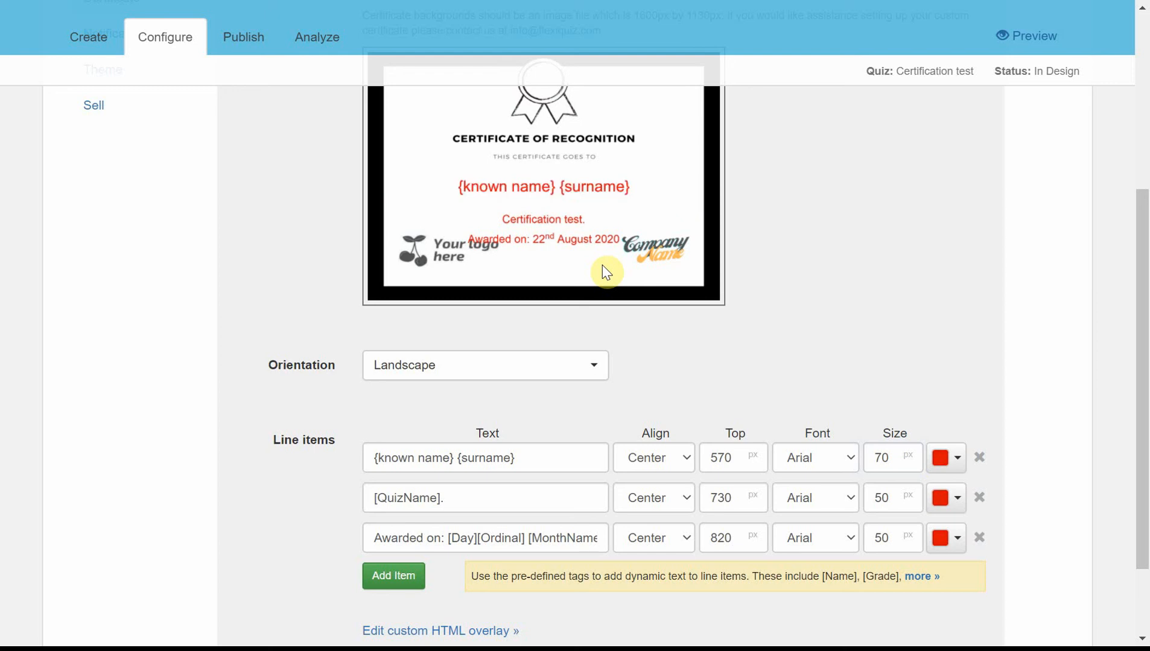
click(847, 460)
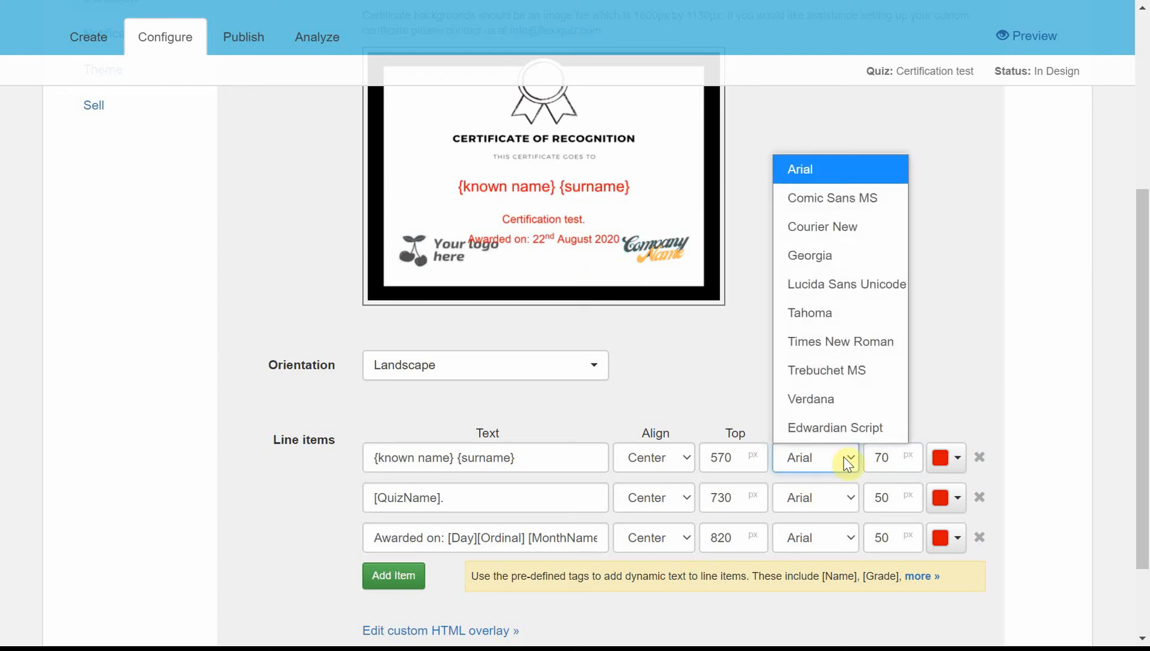
click(731, 393)
click(688, 463)
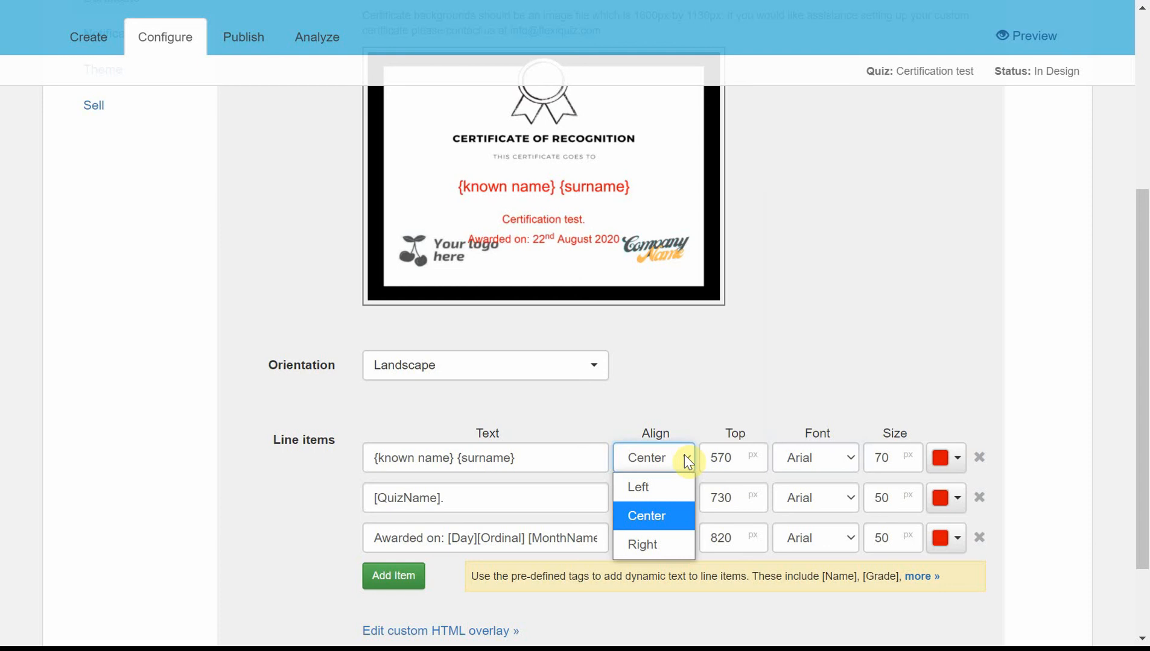
Set the Top positions of the name, quiz name and date lines to 500, 600 and 700 px.
click(740, 459)
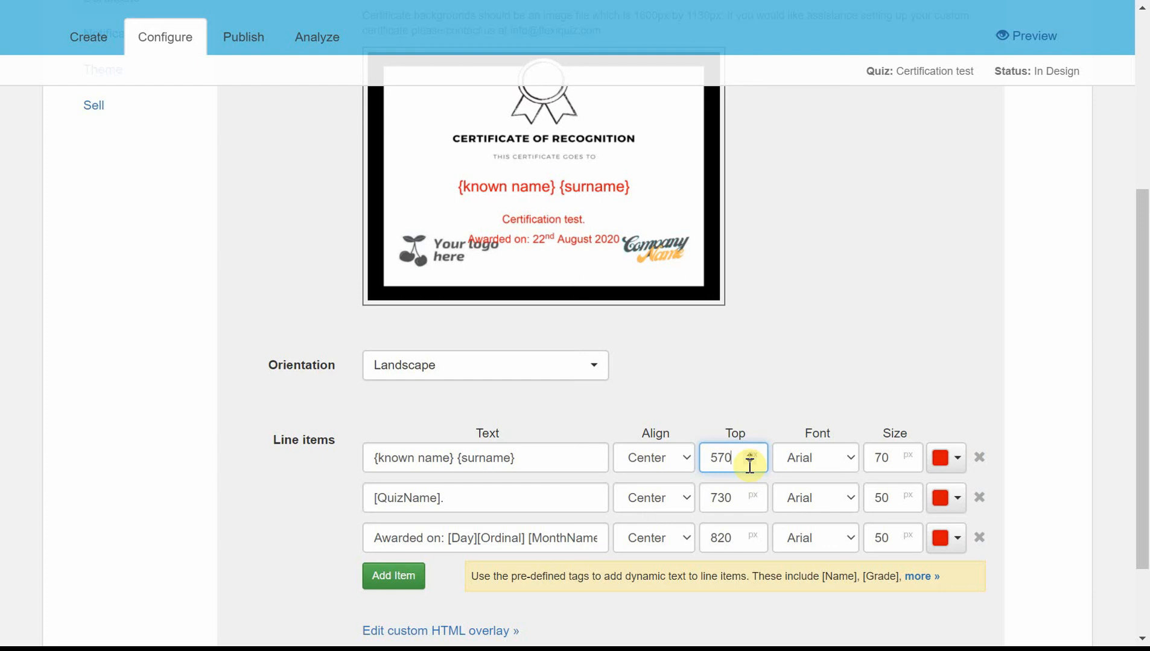
key(BackSpace)
key(BackSpace)
text(00)
click(747, 421)
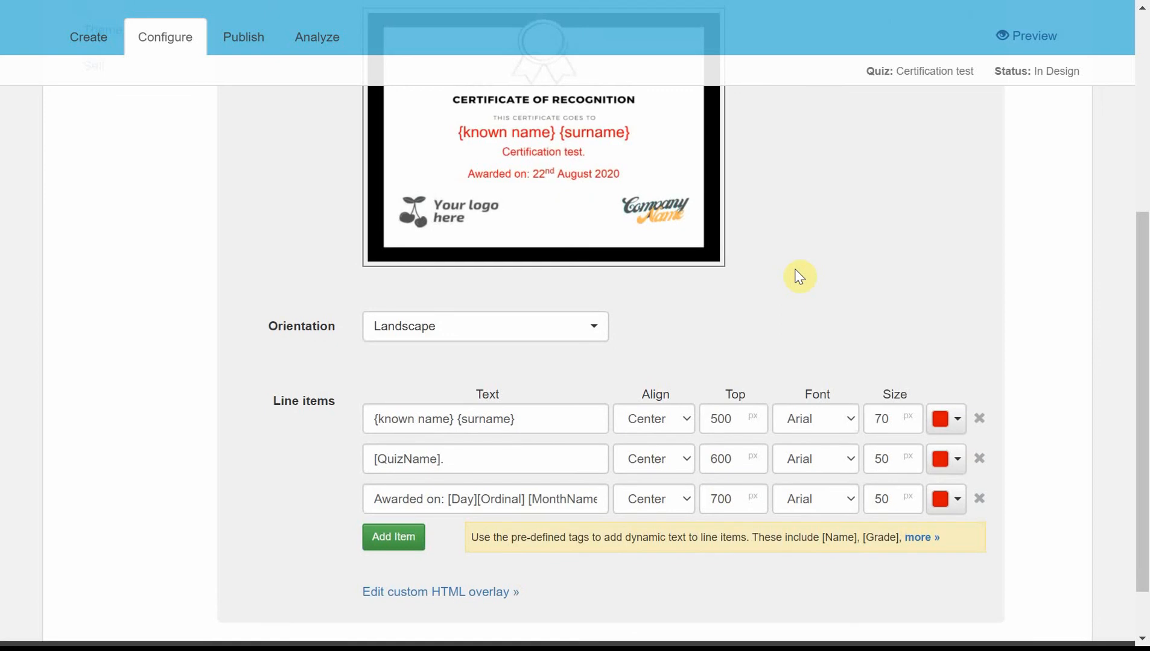
Review the certificate preview and the quiz's pass grade settings, and return to the certificate settings.
scroll(799, 276, up, 1)
scroll(799, 277, up, 1)
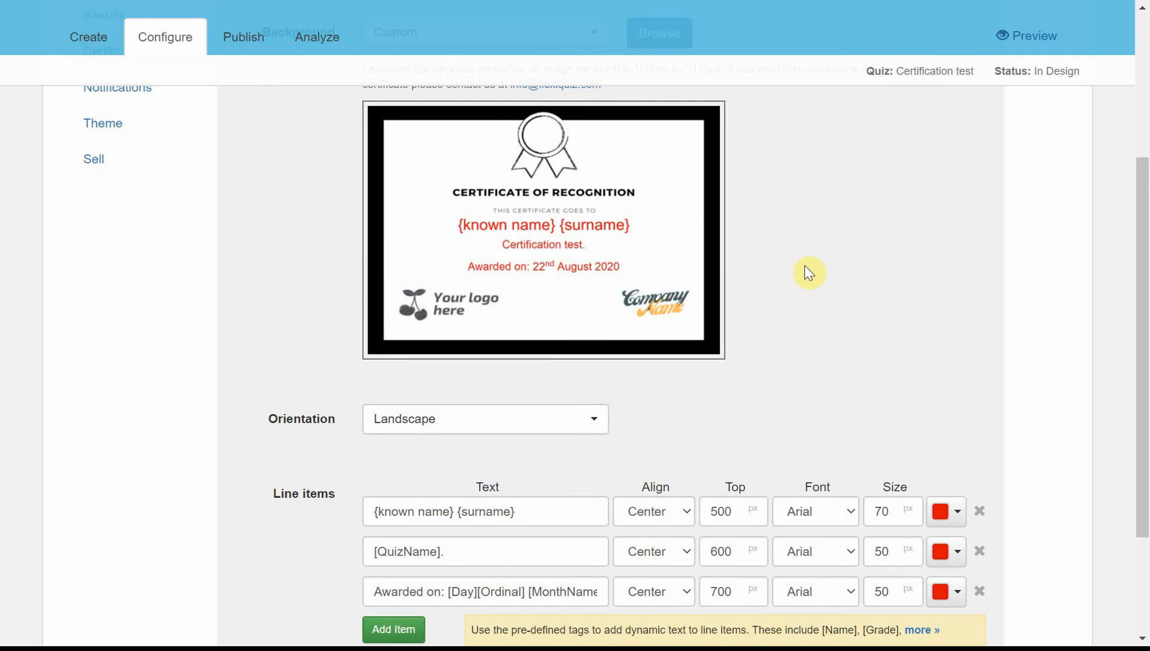
scroll(805, 267, up, 4)
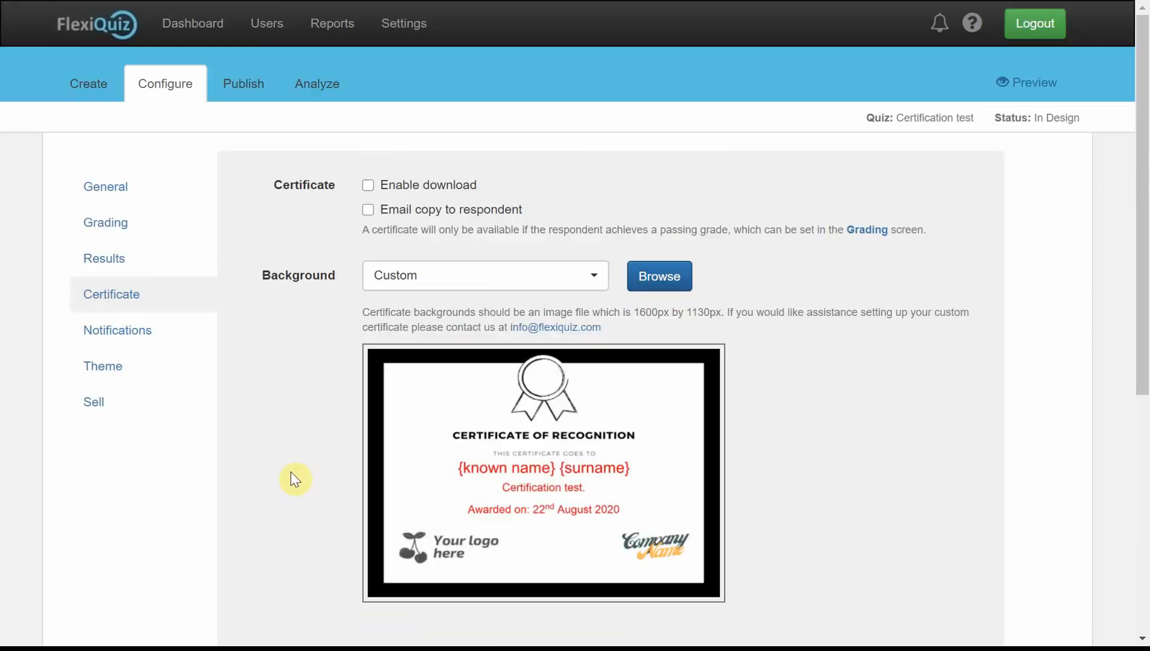
click(127, 234)
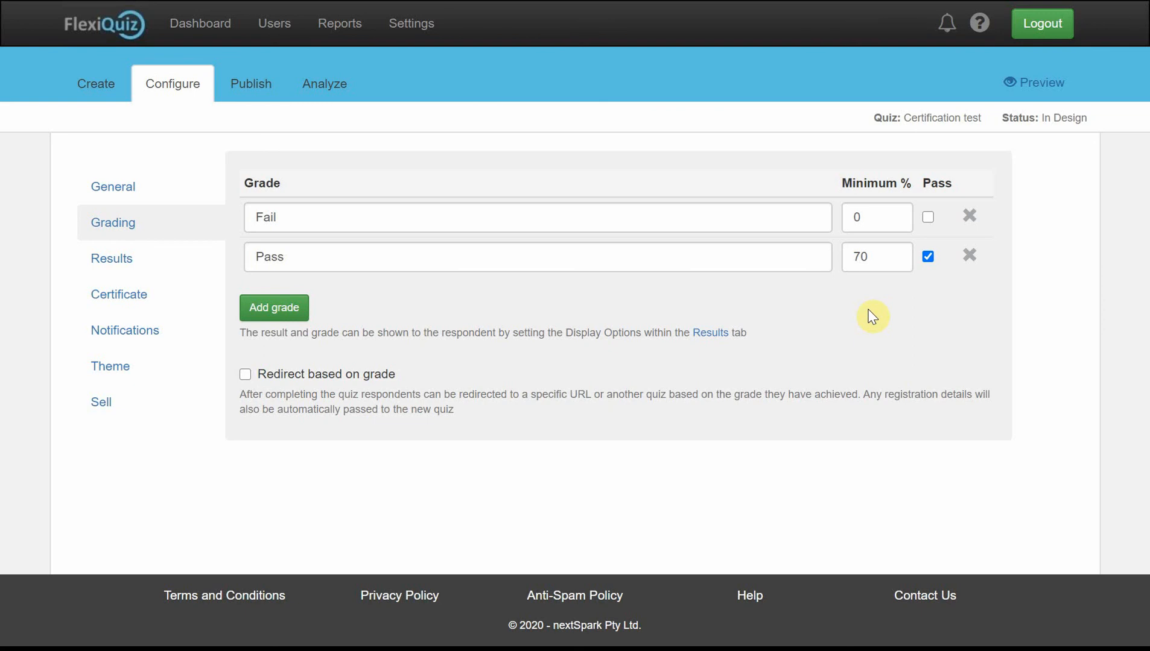
click(162, 300)
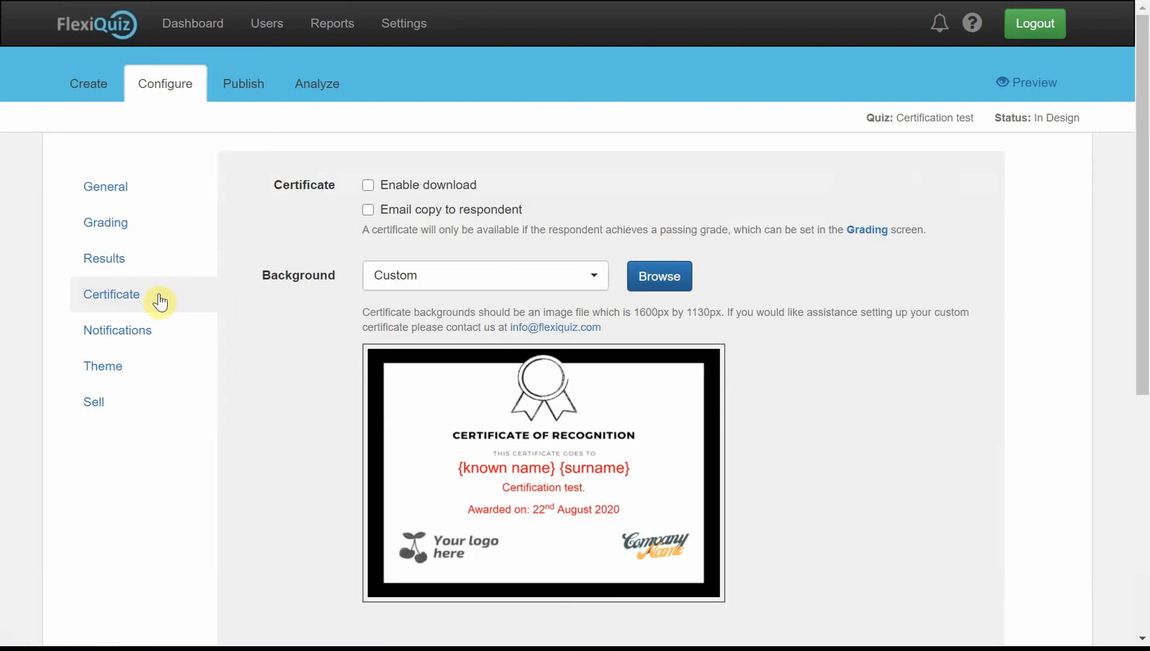